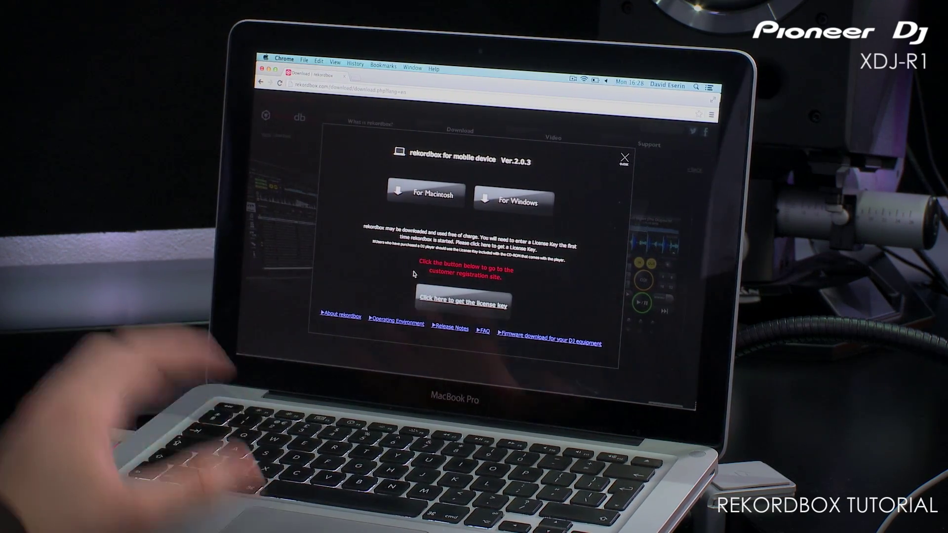
Select seven tracks from the Music folder for import into rekordbox.
key("super+Tab")
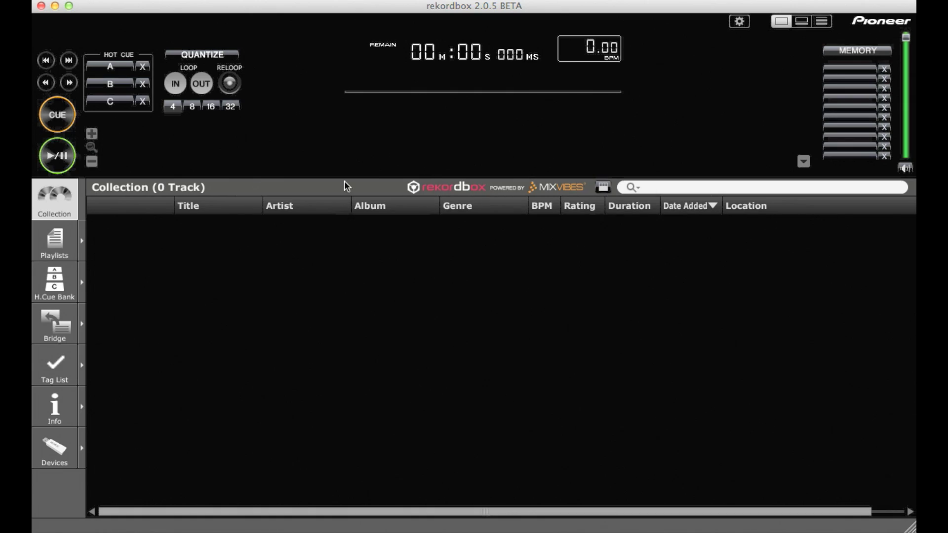
left_click(149, 1)
mouse_move(208, 7)
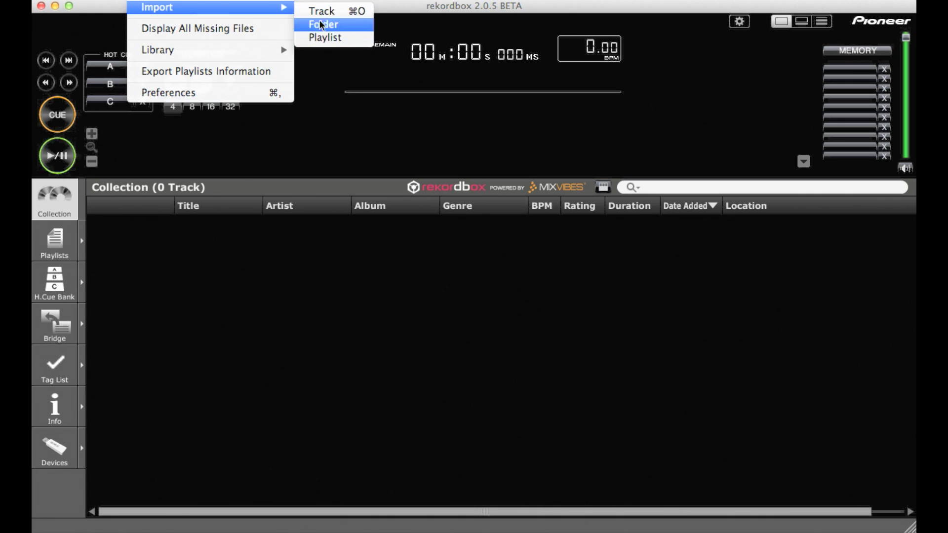
left_click(319, 15)
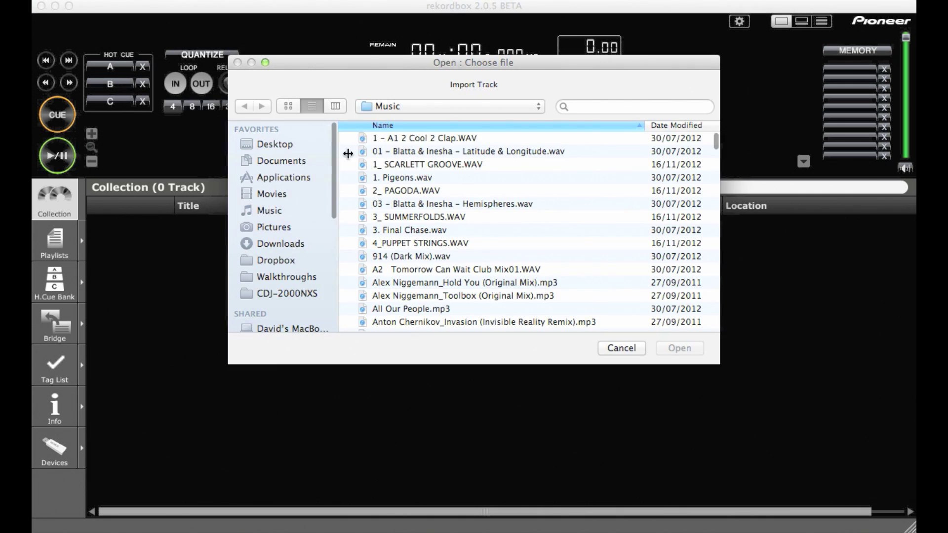
left_click(399, 141)
left_click(413, 217, "shift")
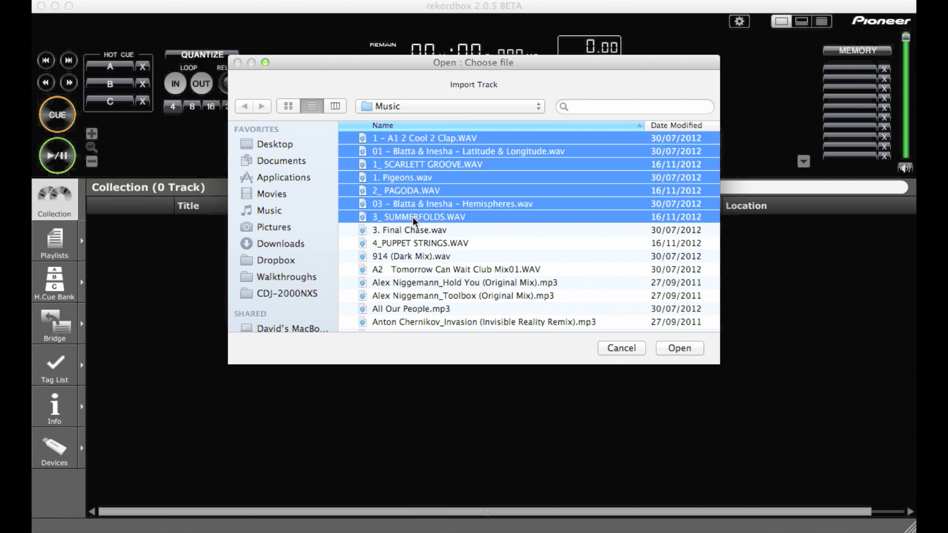
Import the seven tracks and load 3_ SUMMERFOLDS onto the deck.
key("Return")
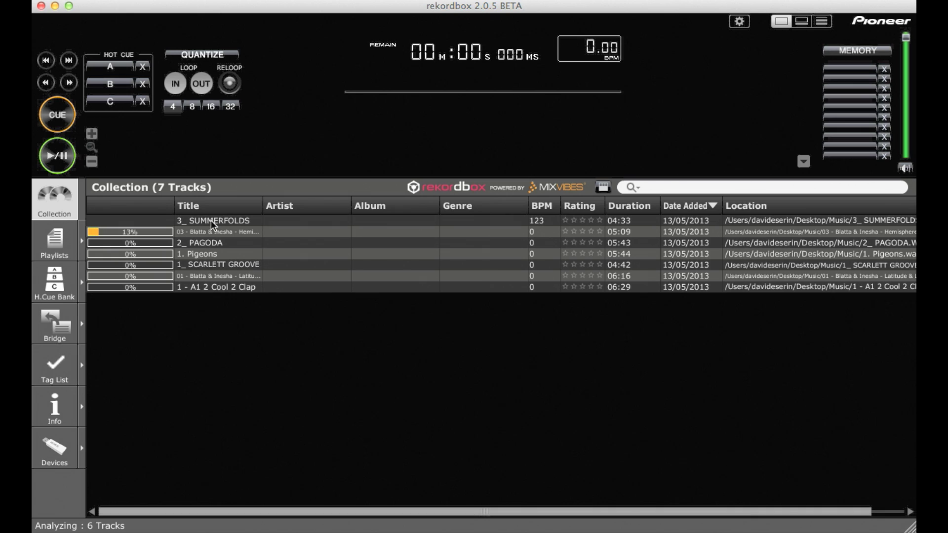
left_click(534, 222)
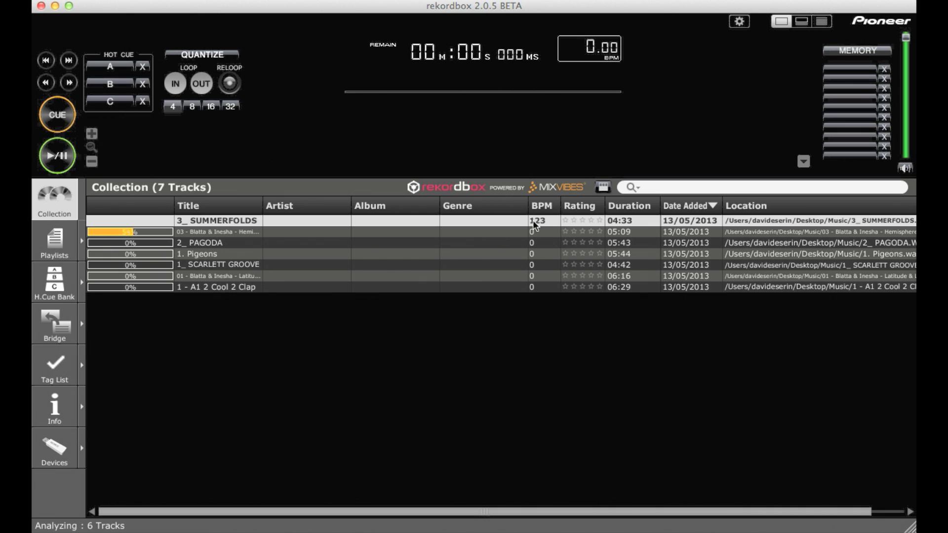
double_click(476, 222)
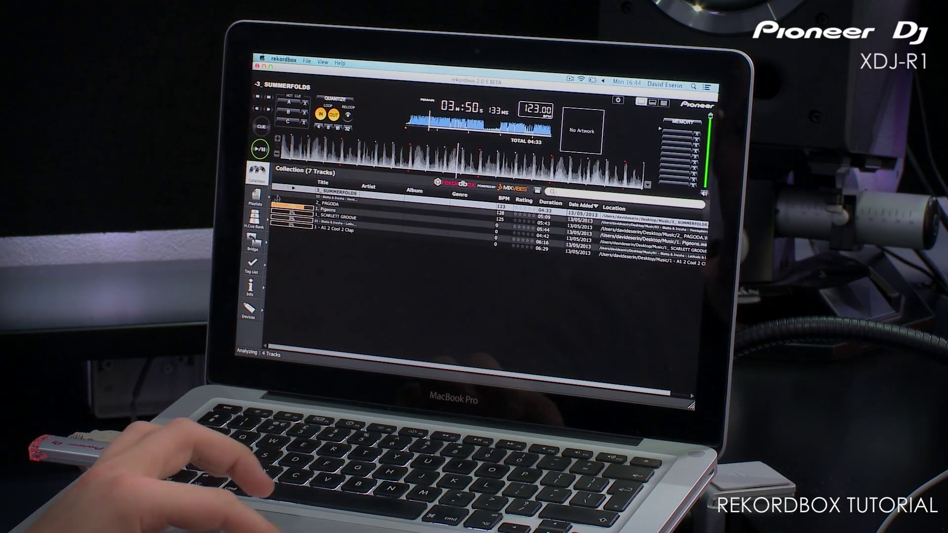
left_click(253, 241)
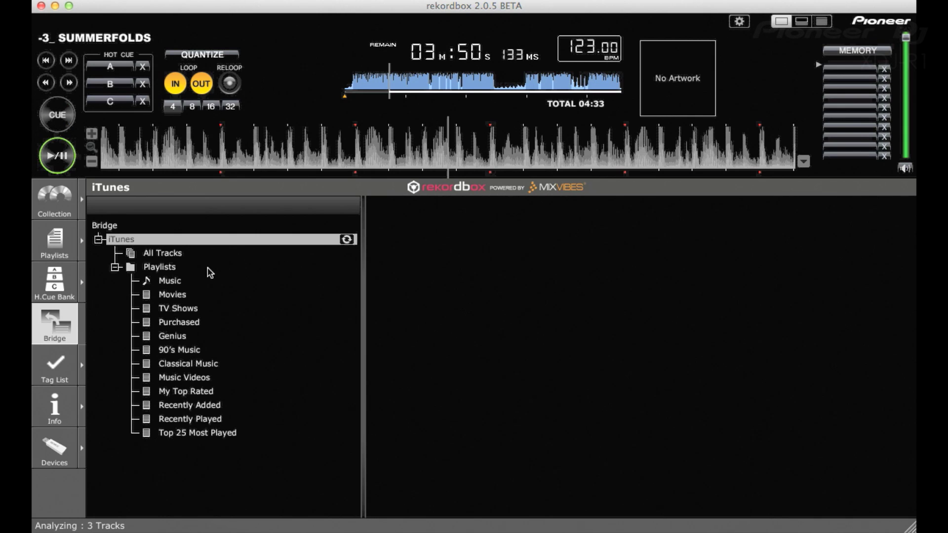
left_click(156, 243)
left_click(154, 255)
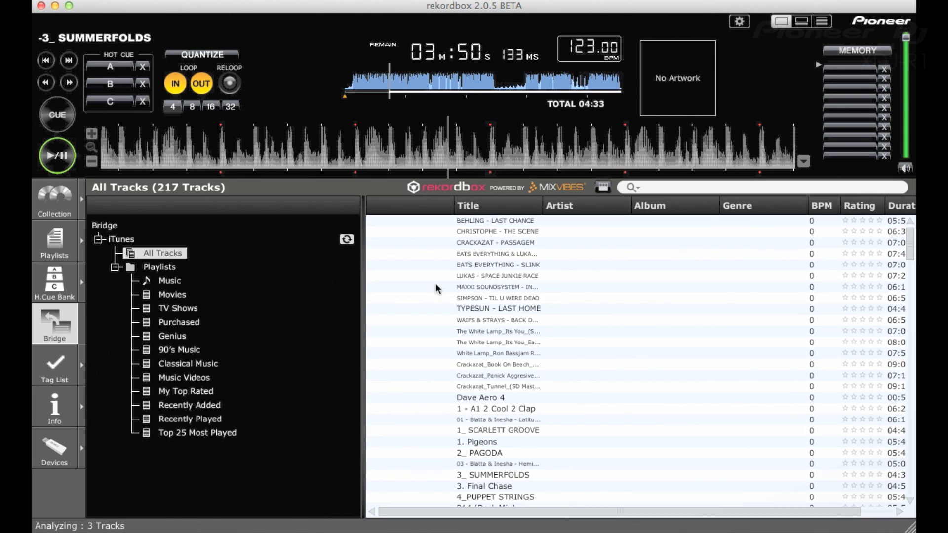
left_click(548, 294)
right_click(548, 294)
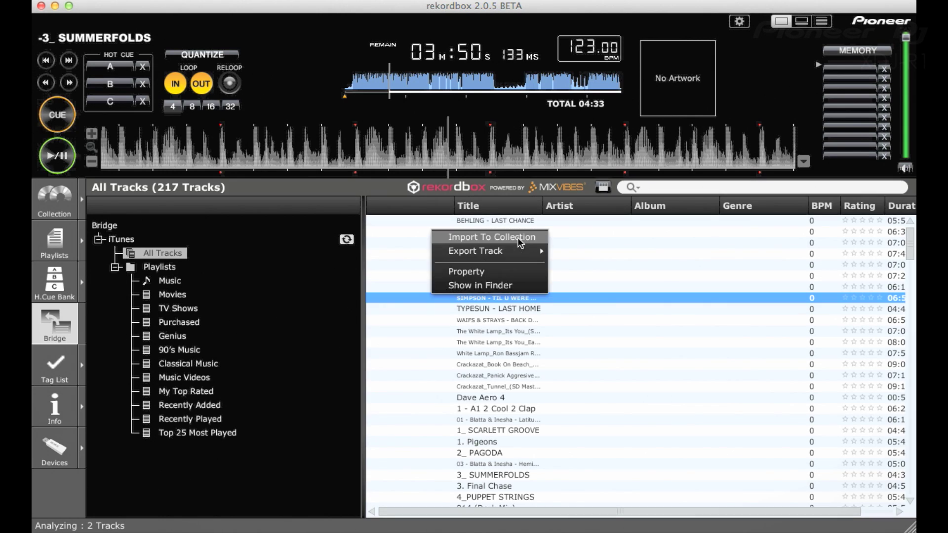
left_click(303, 269)
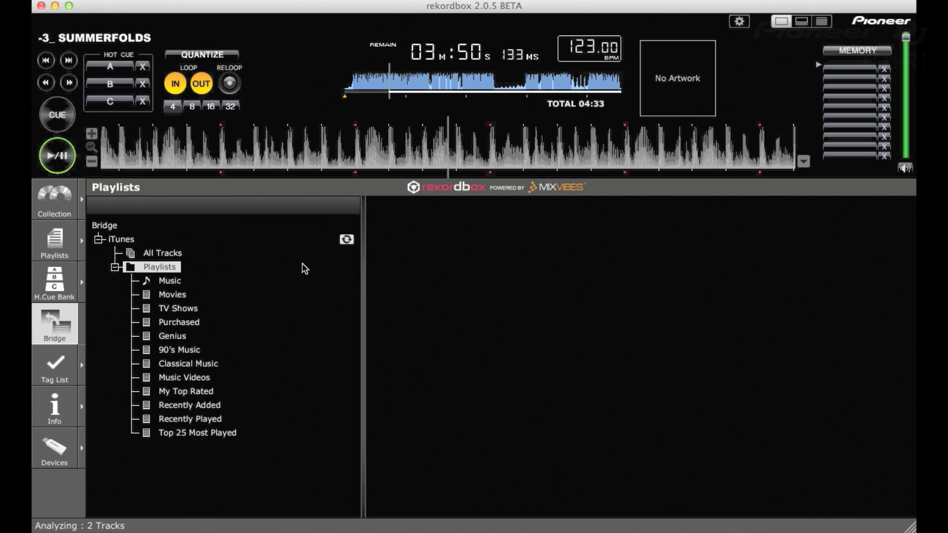
left_click(42, 210)
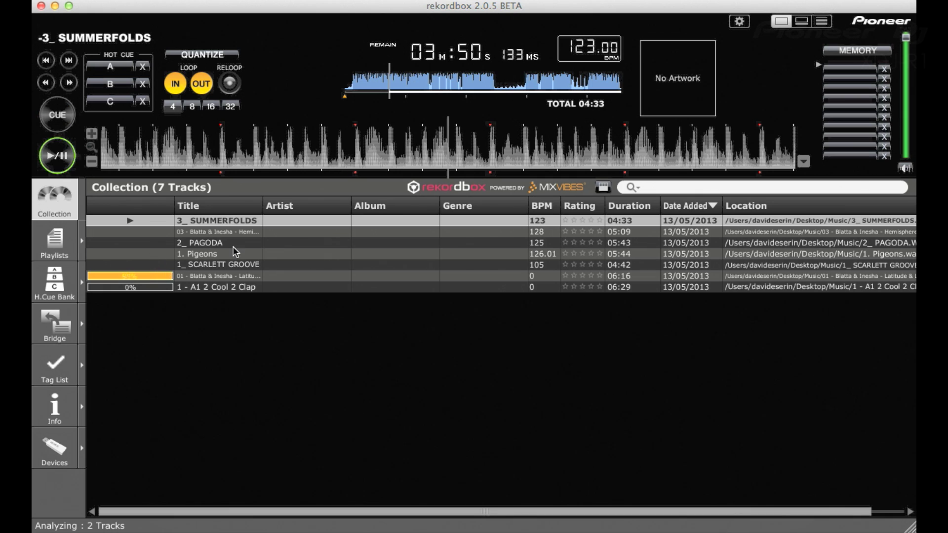
Load 2_ PAGODA and set hot cue A at 01:36:165 and B at 02:07:075.
double_click(210, 241)
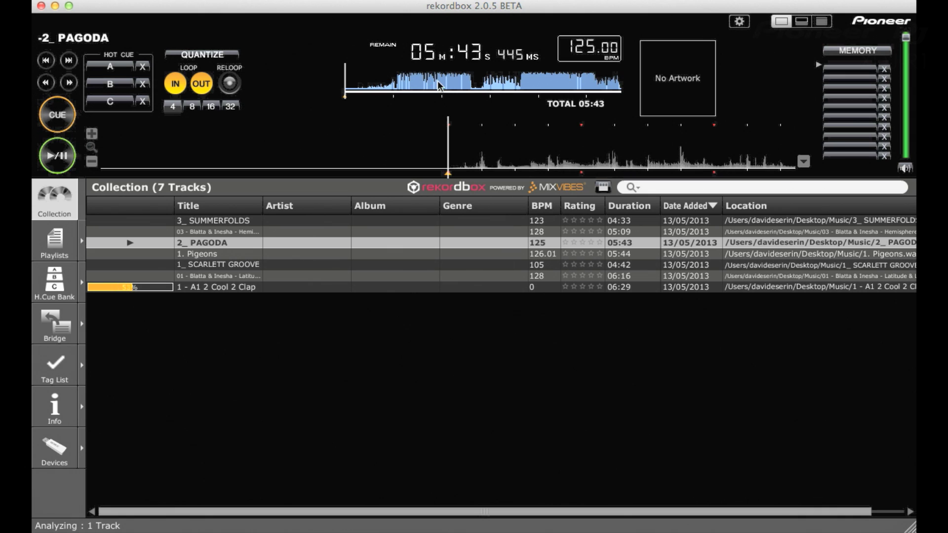
left_click(423, 86)
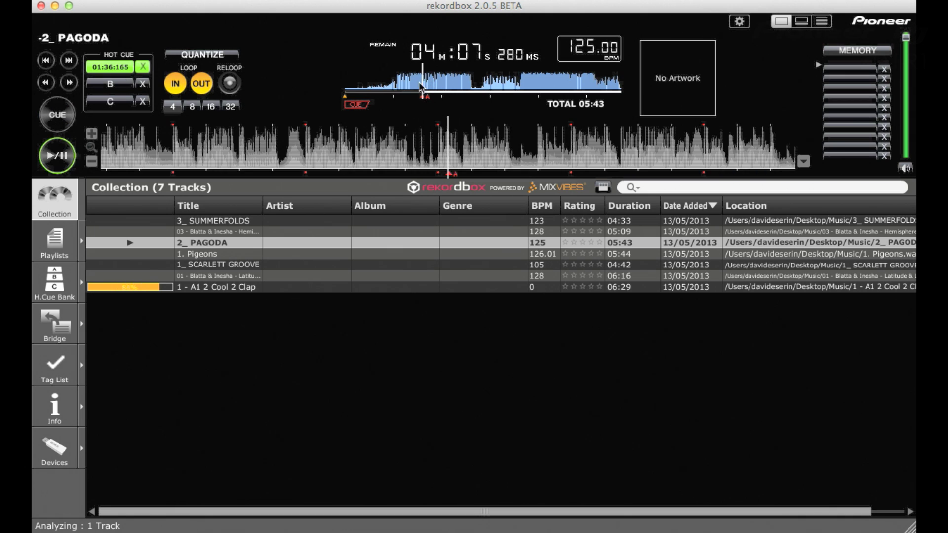
left_click(448, 83)
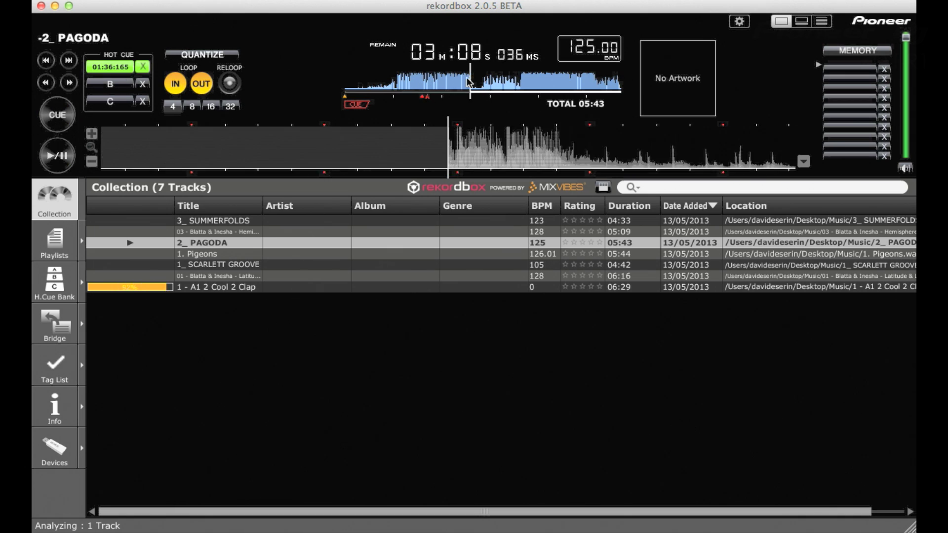
left_click(122, 87)
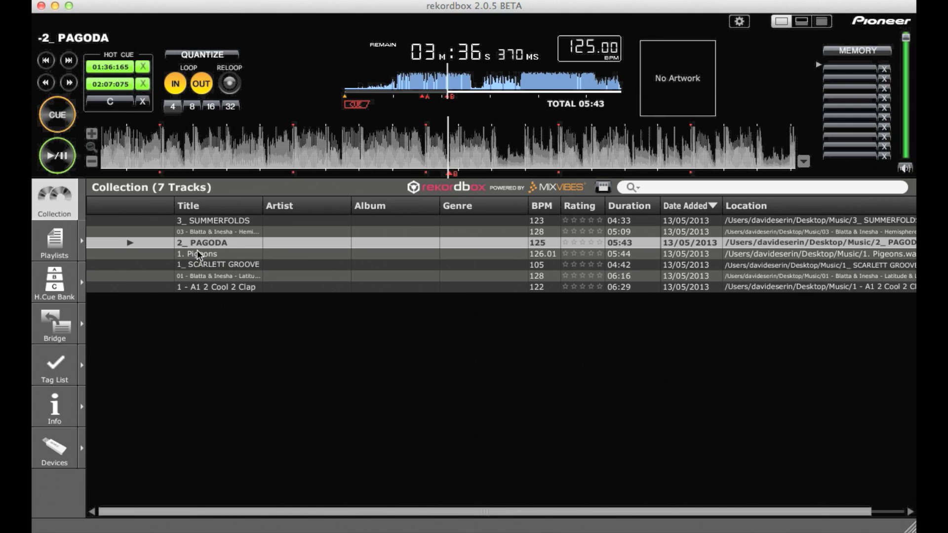
right_click(198, 250)
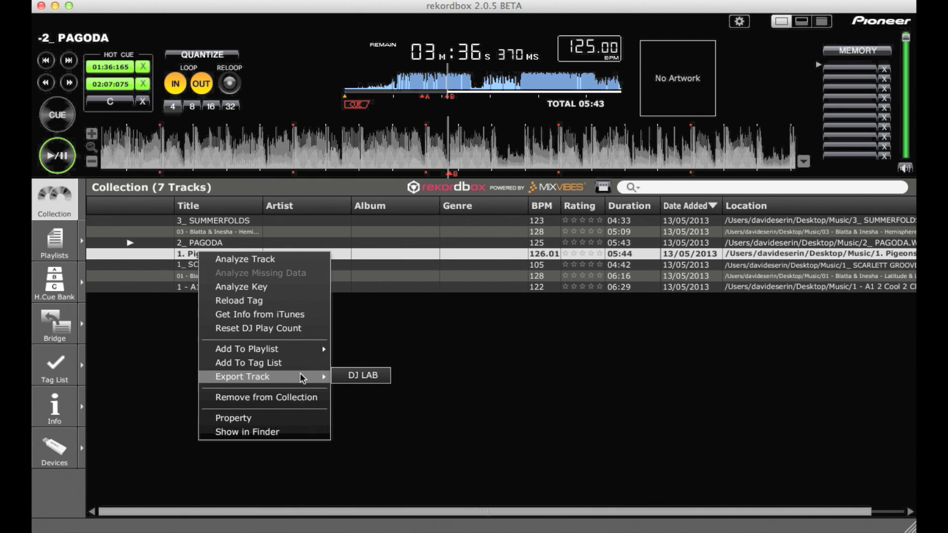
left_click(135, 363)
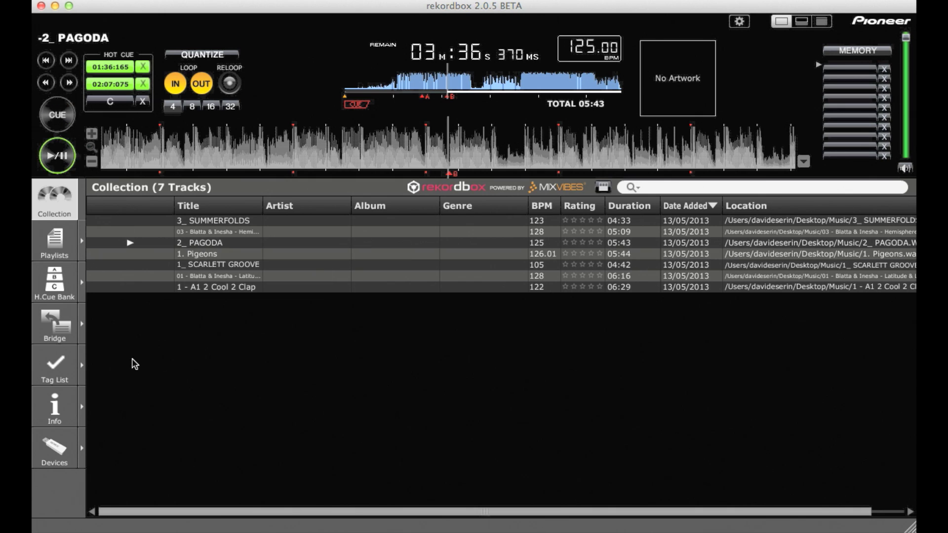
Create a new playlist named Deep House.
left_click(65, 257)
left_click(348, 228)
type("Deep House")
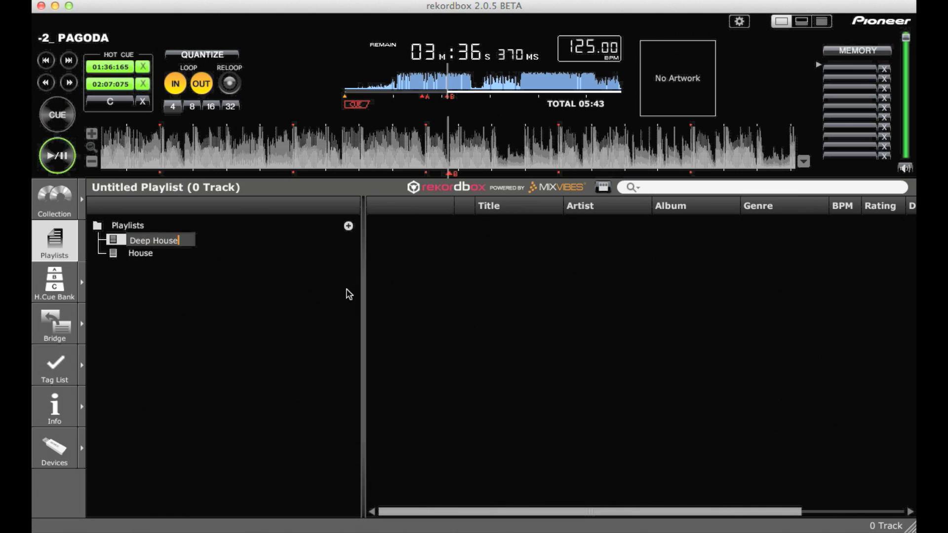
key("Return")
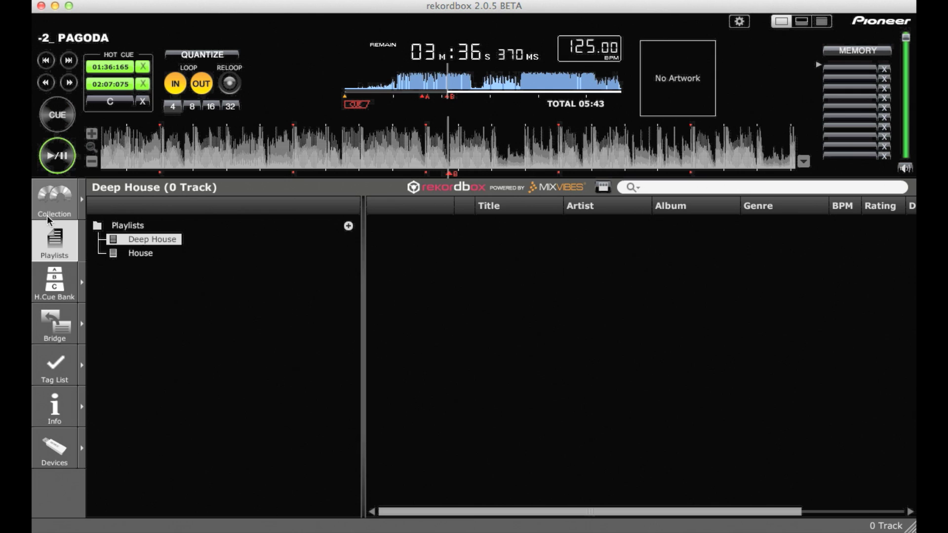
Add six tracks from the Collection to the Deep House playlist.
left_click(49, 211)
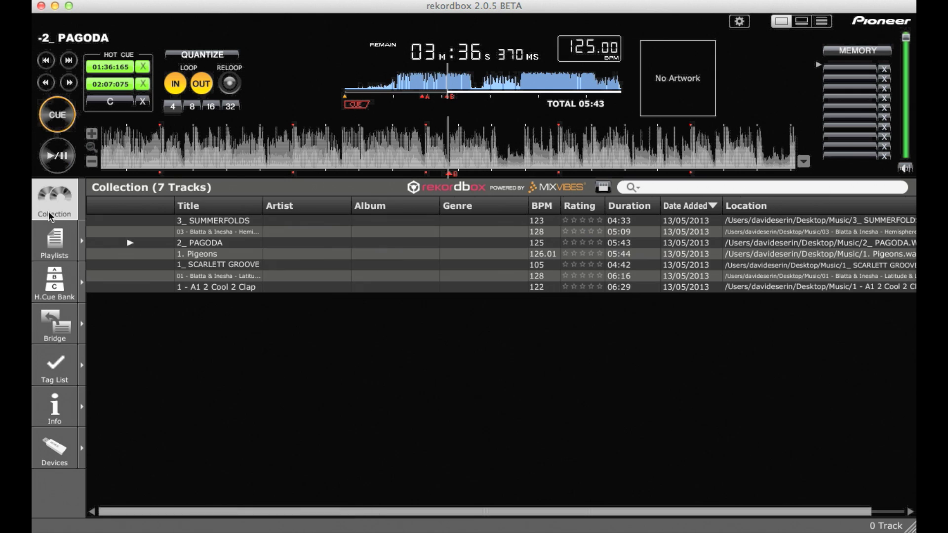
left_click(244, 289)
left_click(213, 230, "shift")
right_click(213, 231)
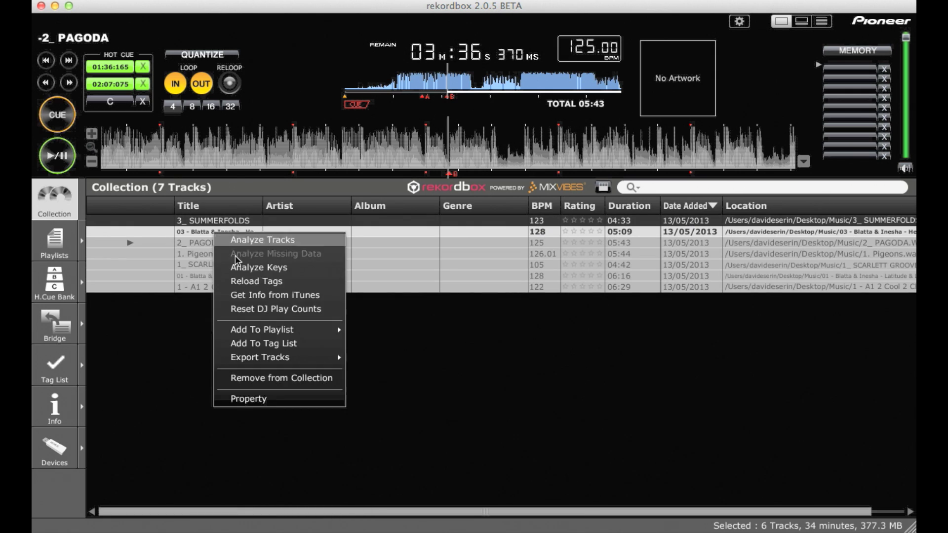
mouse_move(262, 330)
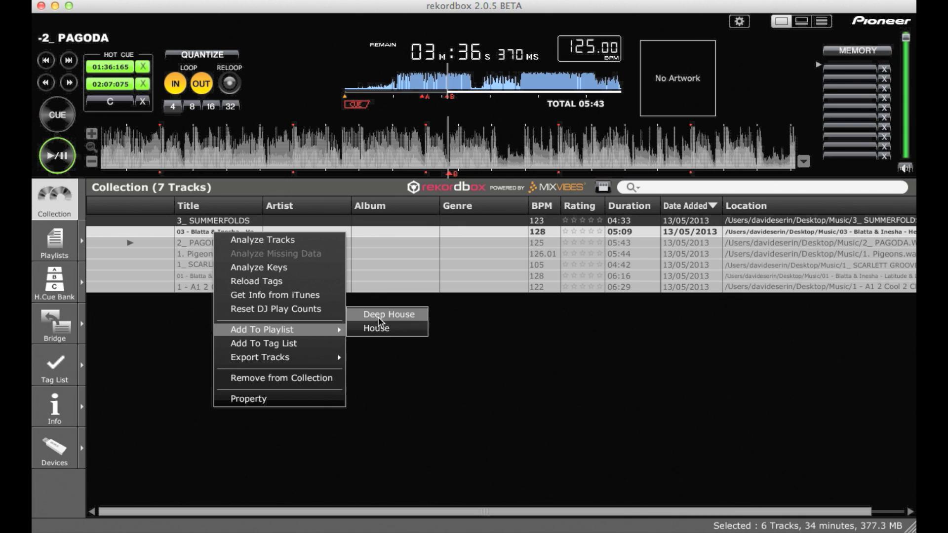
left_click(379, 315)
Export the Deep House playlist to the DJ LAB USB drive.
left_click(54, 249)
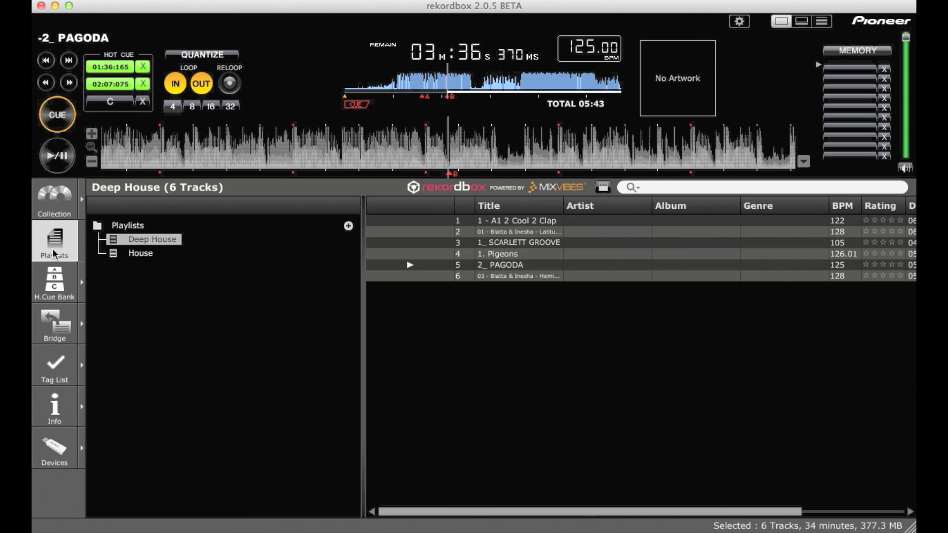
right_click(139, 242)
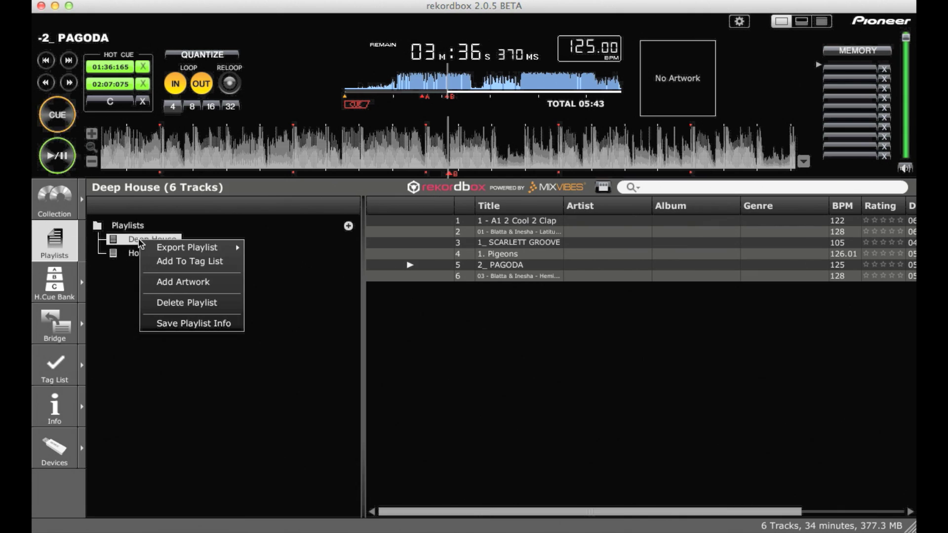
mouse_move(187, 248)
left_click(275, 250)
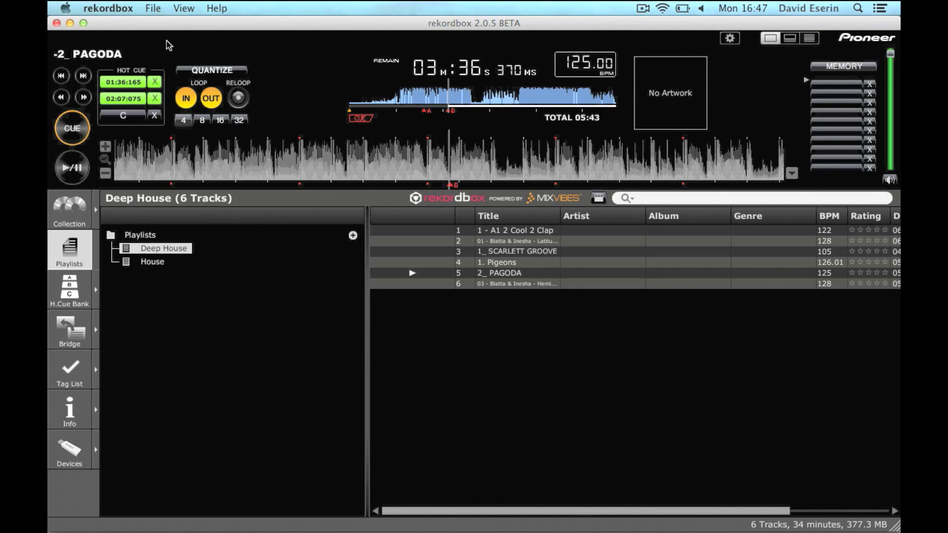
Set export preferences to build libraries exclusively for XDJ-R1, then show Devices with DJ LAB.
left_click(160, 9)
left_click(185, 107)
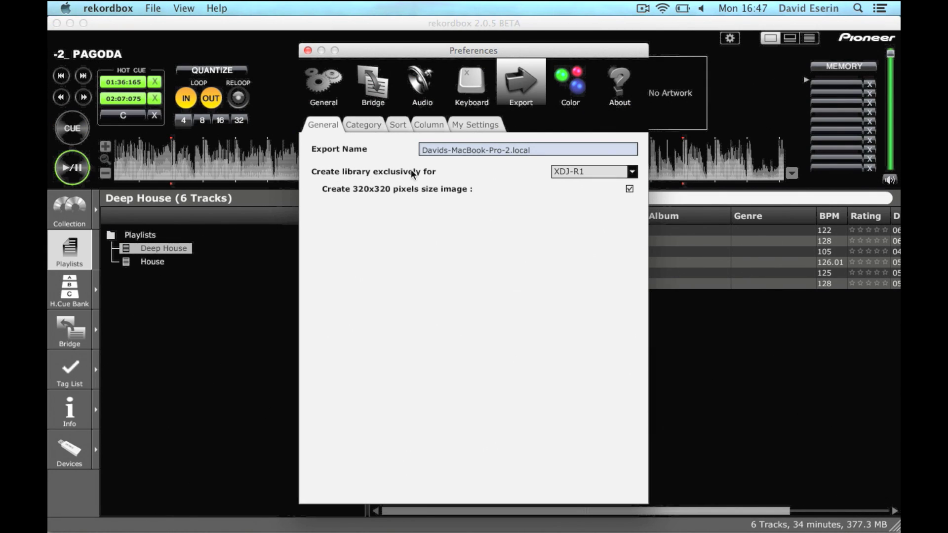
left_click(572, 172)
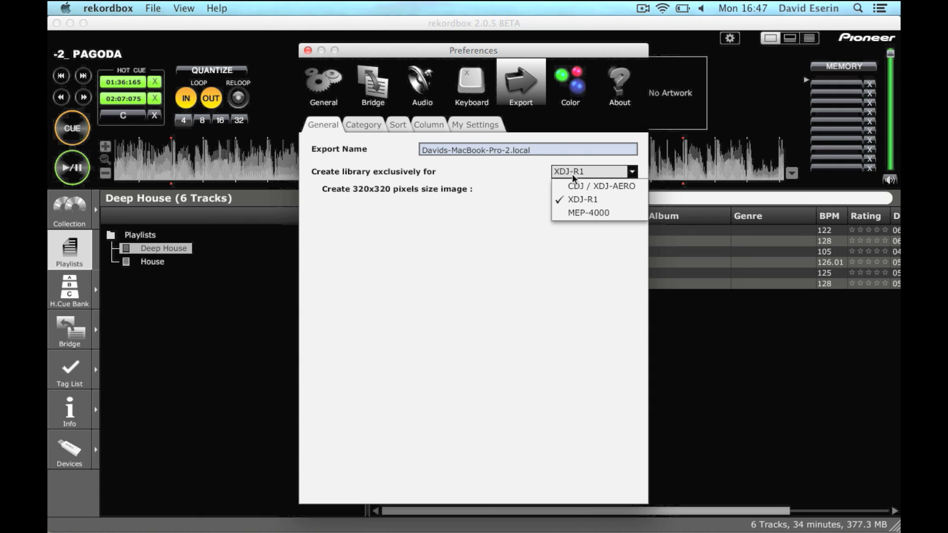
left_click(609, 204)
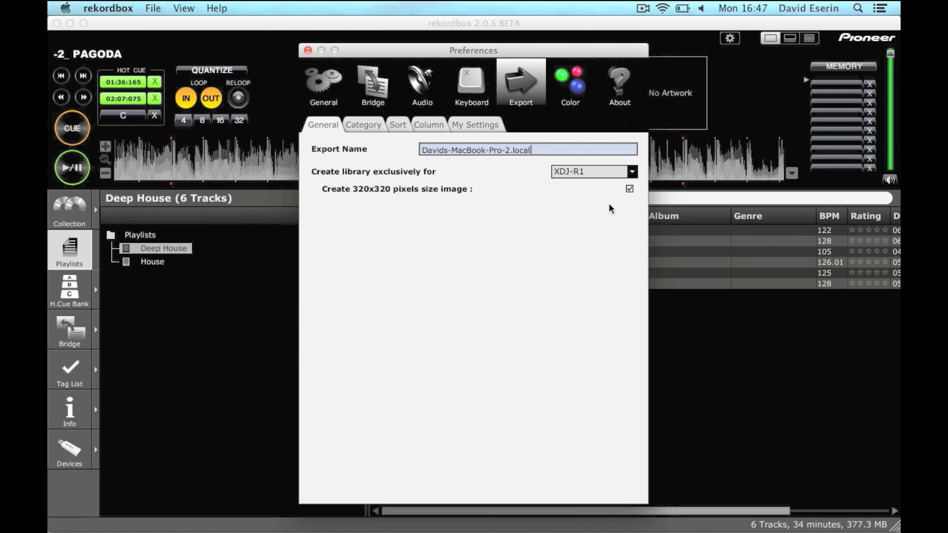
left_click(309, 50)
left_click(72, 451)
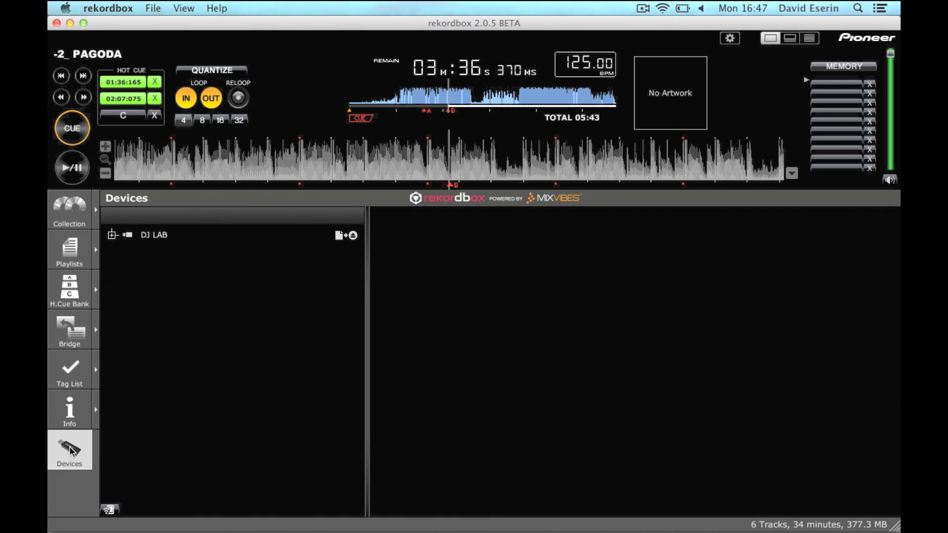
Create a library on DJ LAB, which reappears as DJ LAB 1 with 30.8 GB free.
left_click(354, 236)
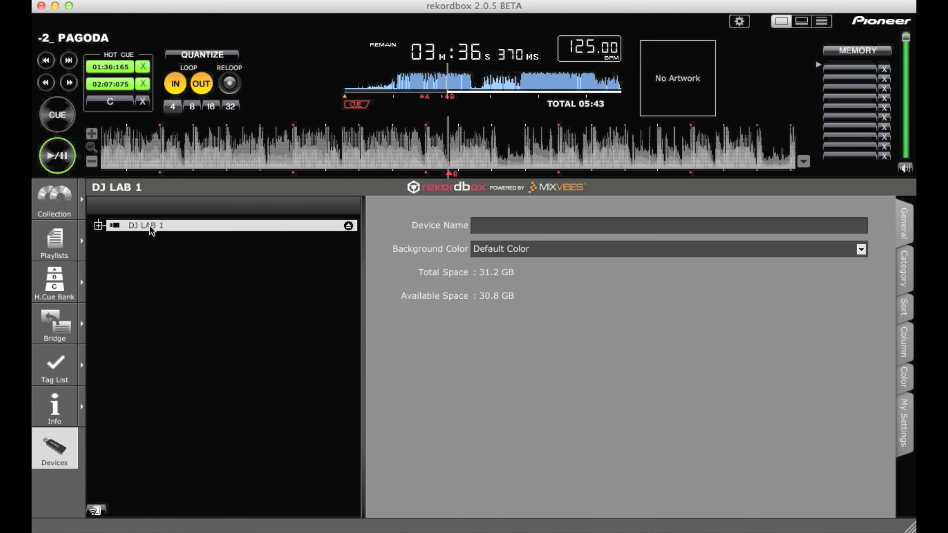
Update the DJ LAB 1 collection, then load '1 - A1 2 Cool 2 Clap' from Collection.
right_click(150, 225)
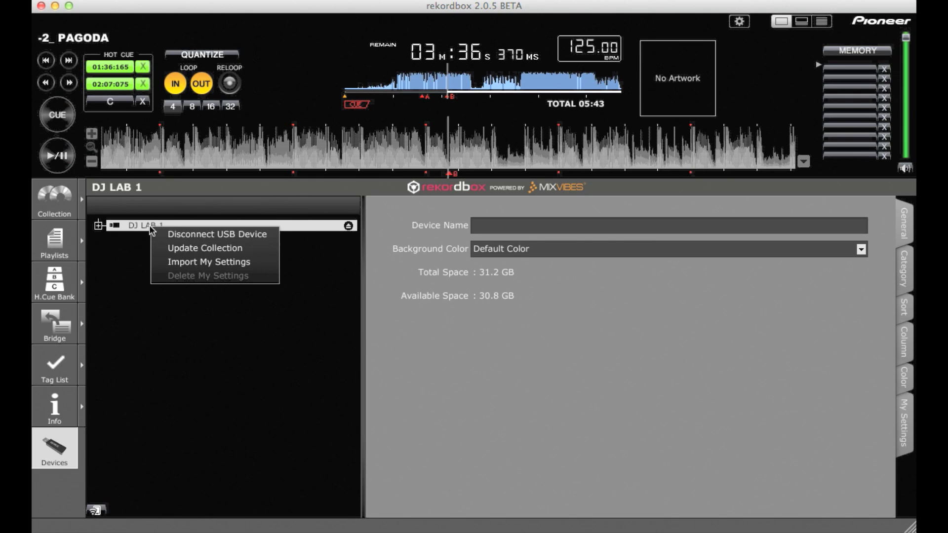
left_click(164, 248)
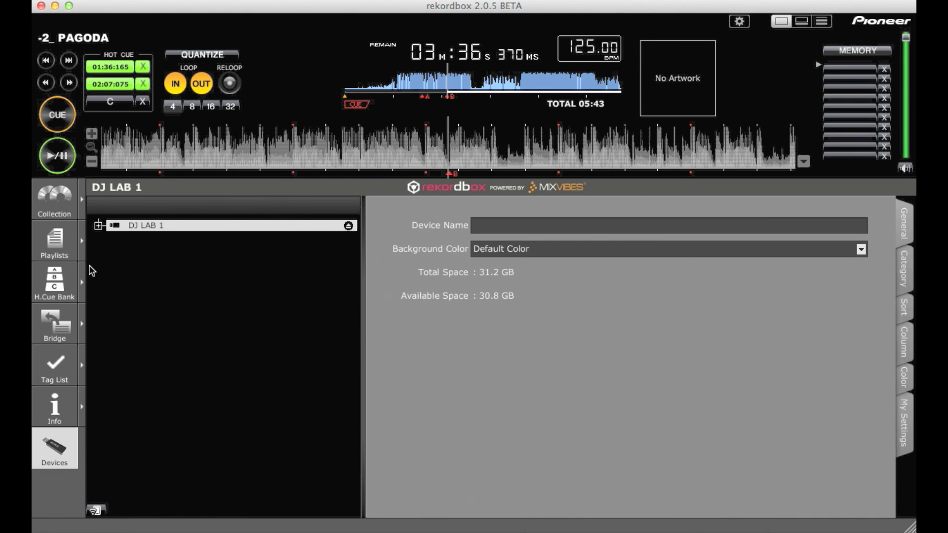
left_click(47, 208)
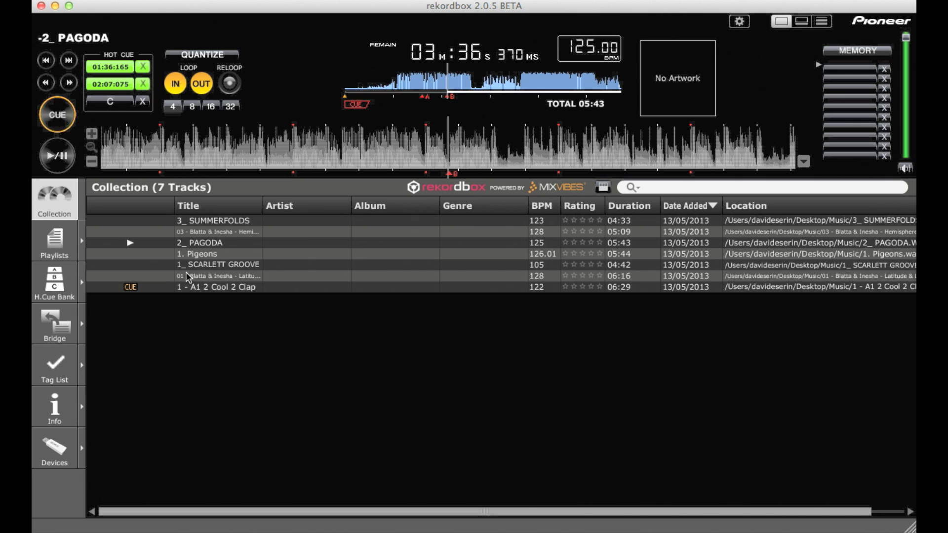
double_click(208, 283)
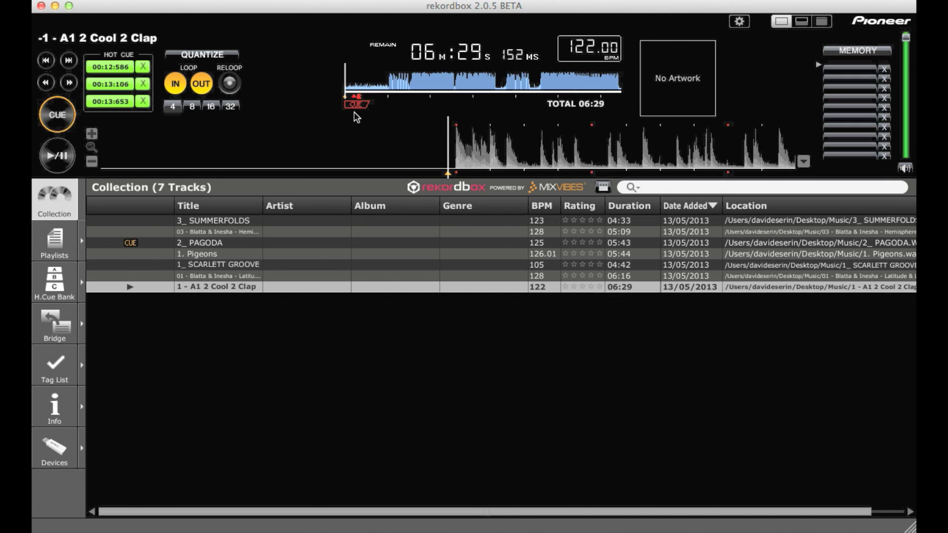